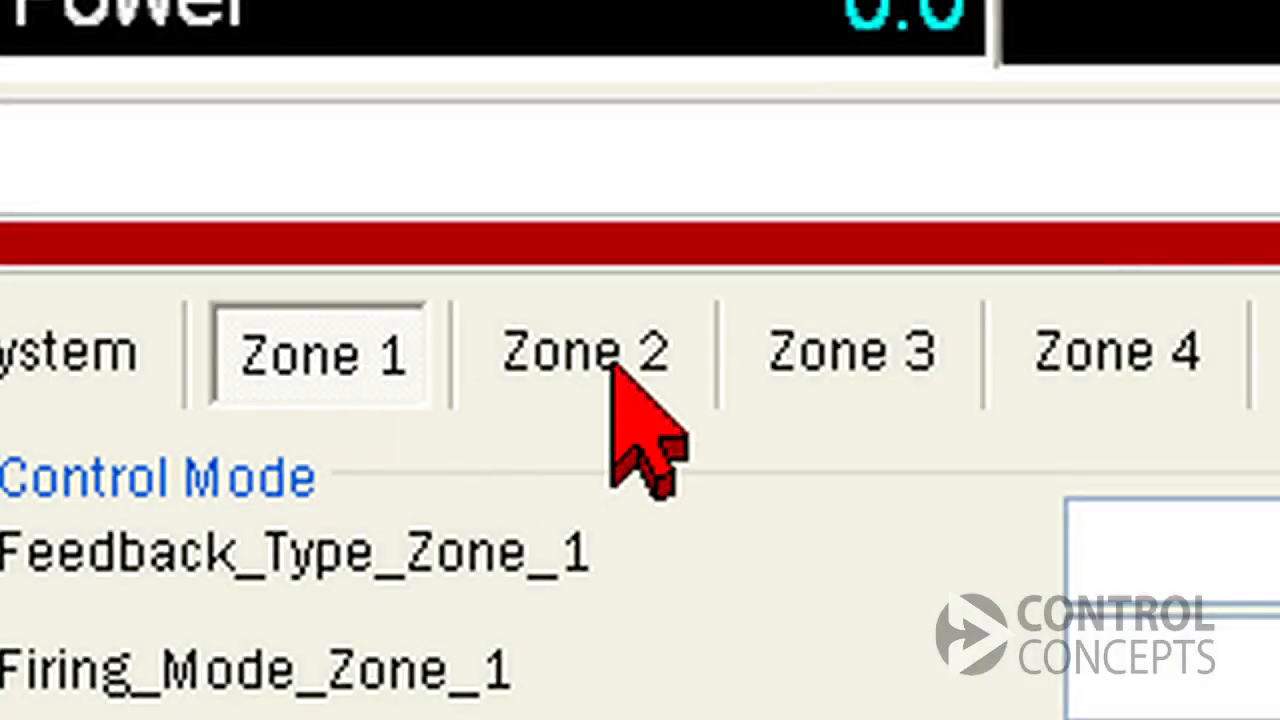
Step: Look through the settings pages of Zone 2, Zone 3 and Zone 4
{"action": "left_click", "coordinate": [613, 365]}
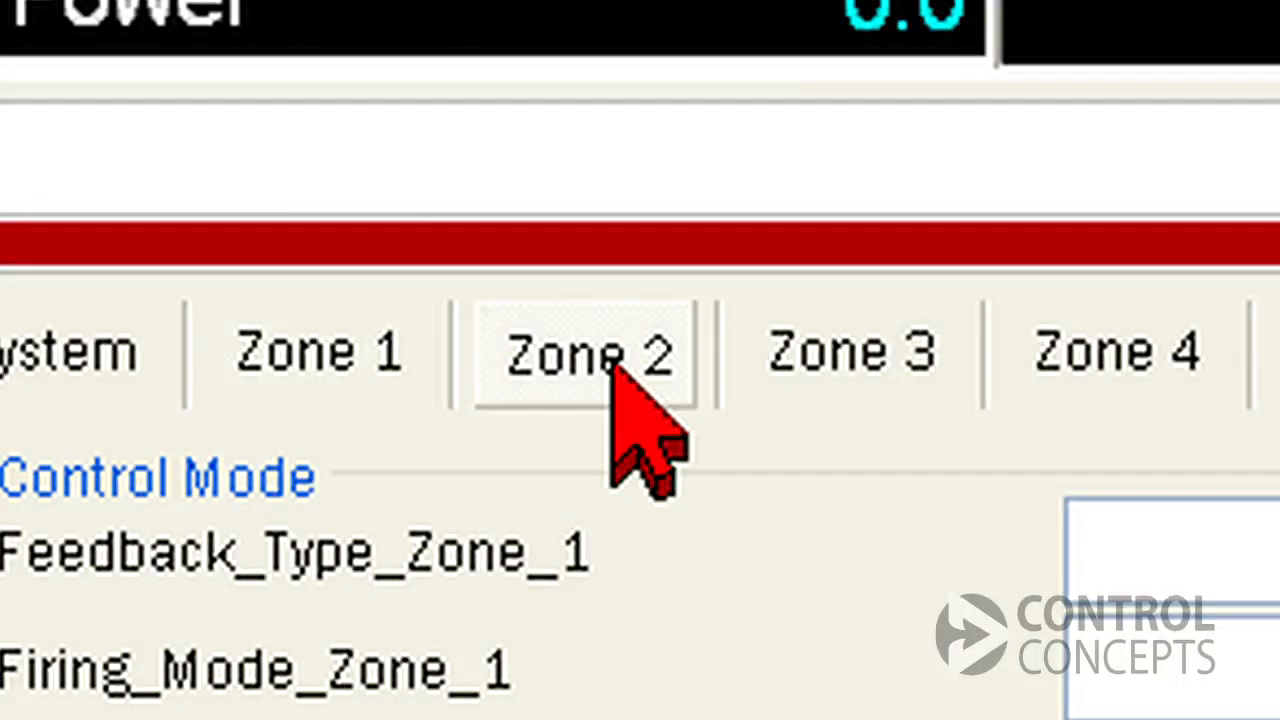
{"action": "left_click", "coordinate": [900, 344]}
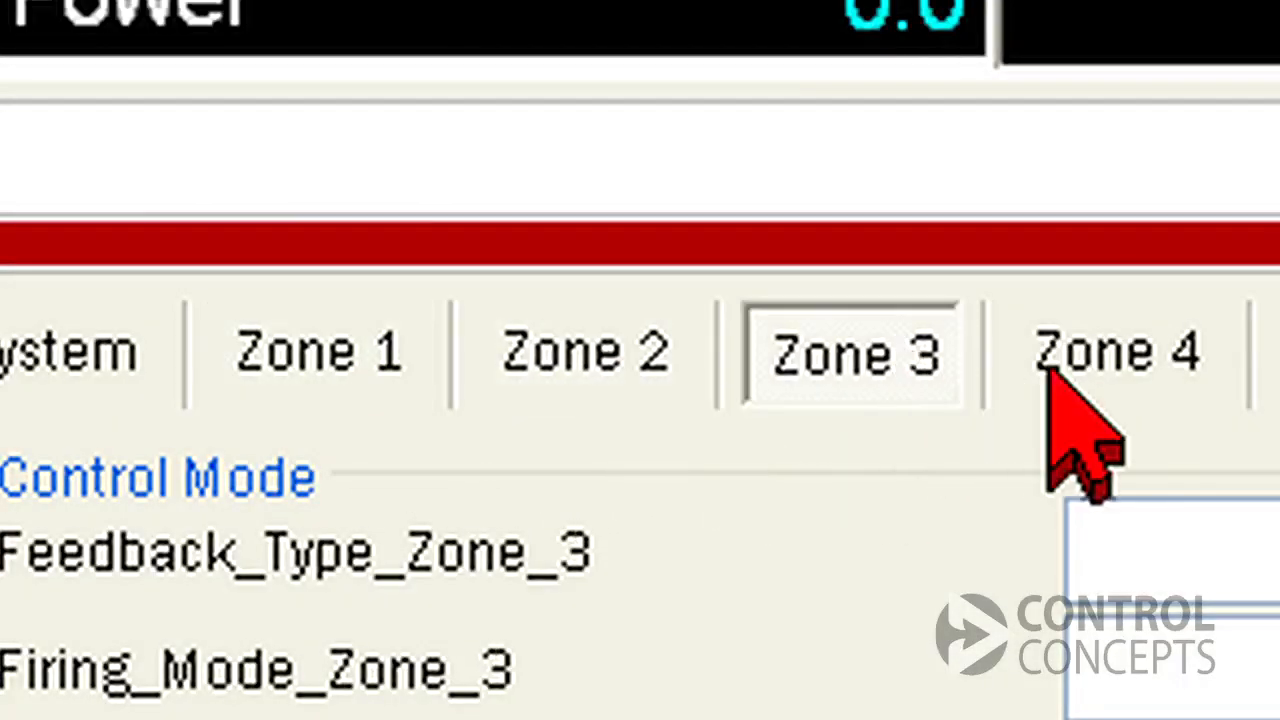
{"action": "left_click", "coordinate": [1117, 382]}
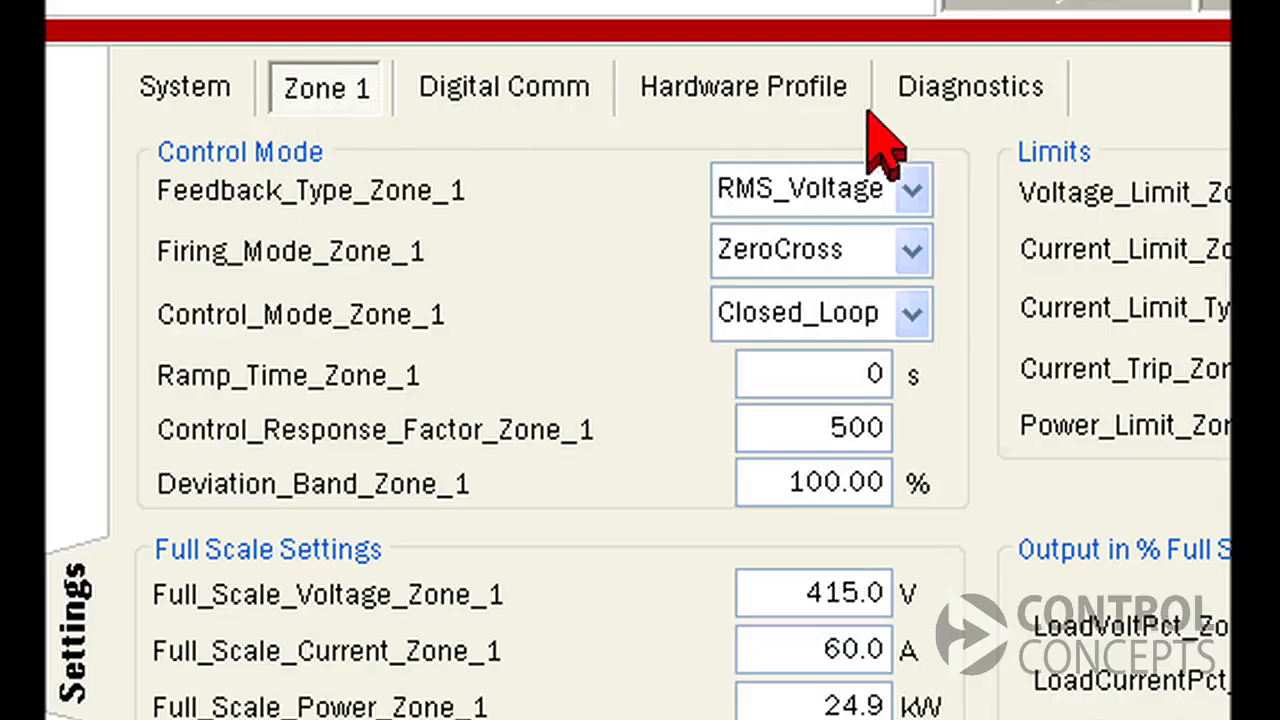
Step: Choose RMS_Voltage as the Zone 1 feedback type and PhaseAngle as its firing mode
{"action": "left_click", "coordinate": [913, 189]}
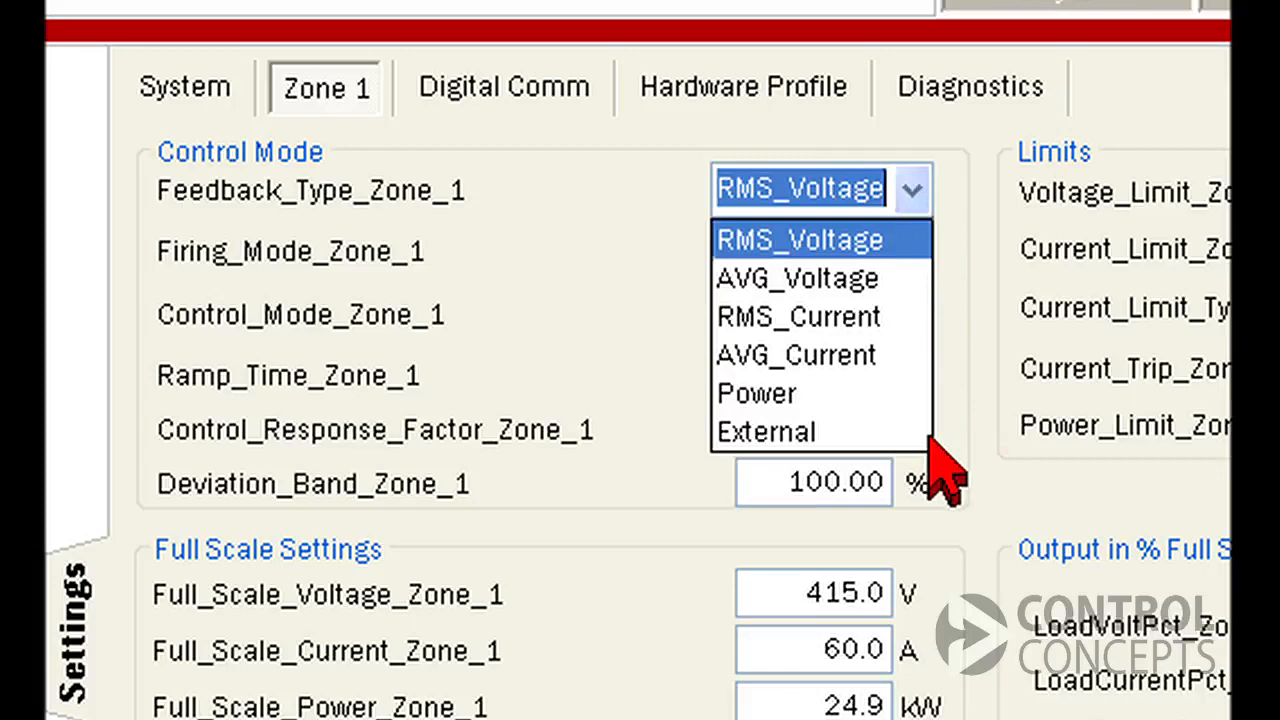
{"action": "left_click", "coordinate": [912, 240]}
{"action": "left_click", "coordinate": [912, 245]}
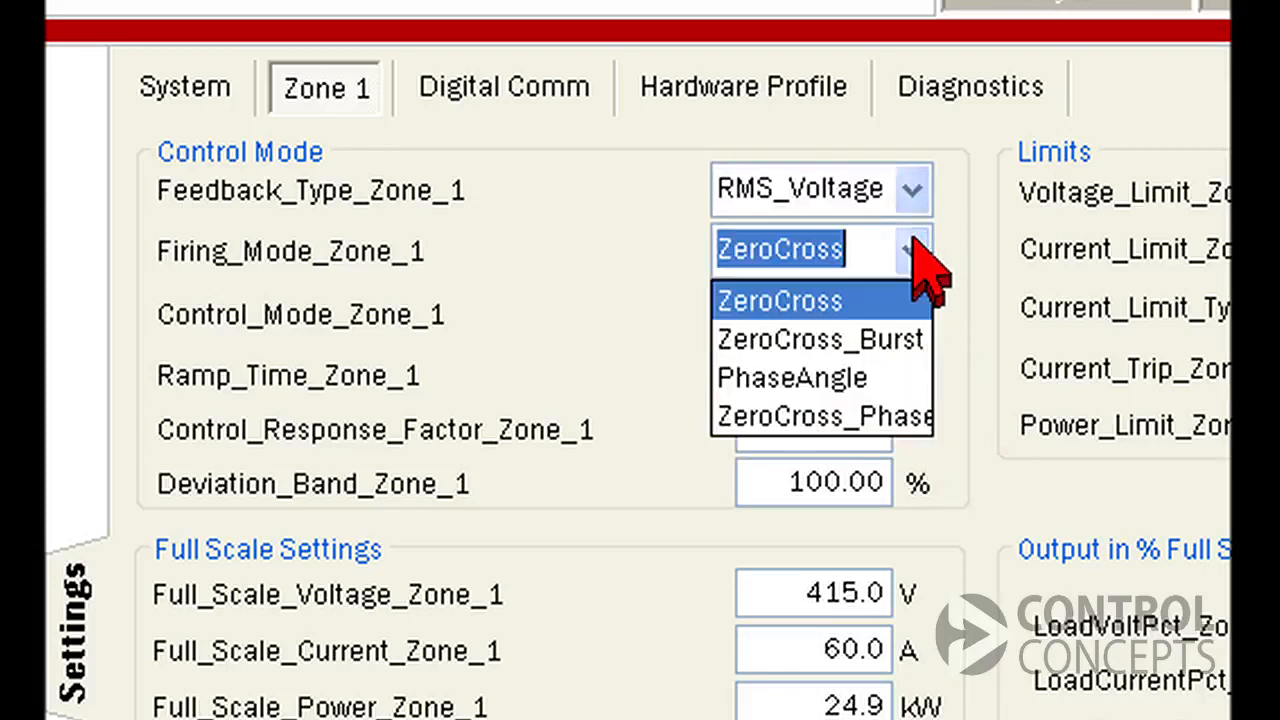
{"action": "left_click", "coordinate": [885, 378]}
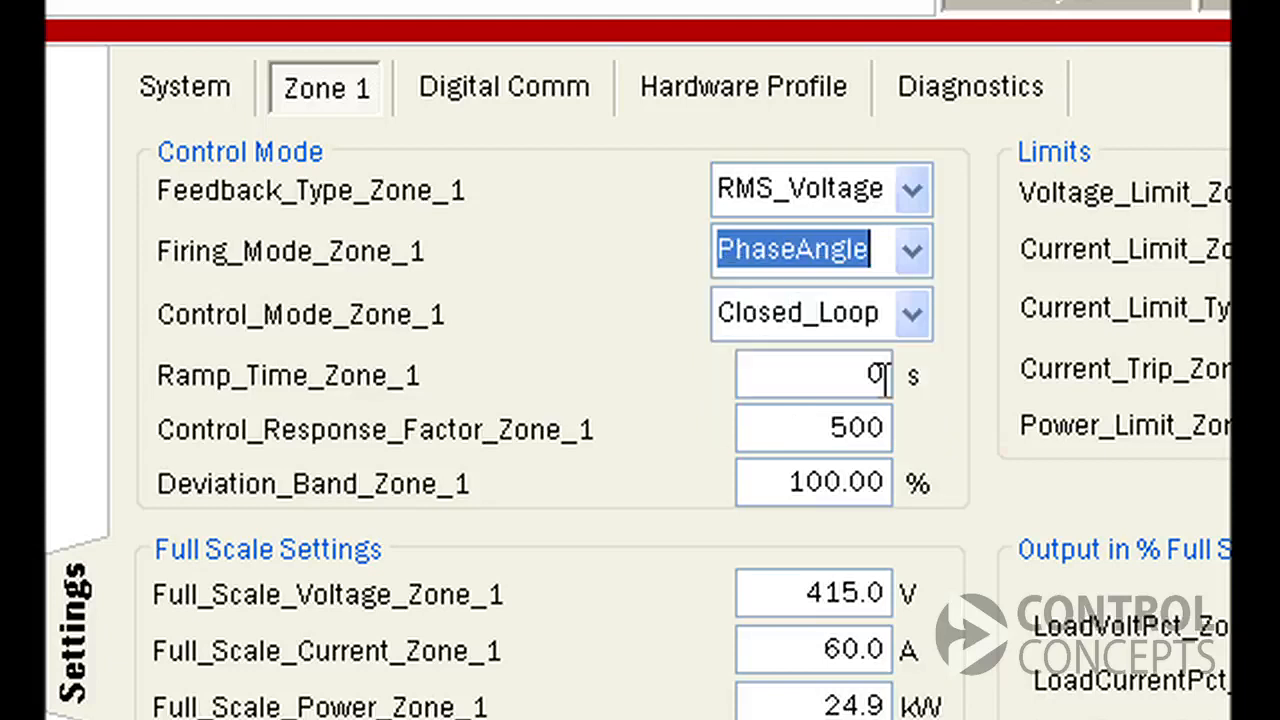
Step: Try the ZeroCross firing mode for Zone 1 and return it to PhaseAngle
{"action": "left_click", "coordinate": [918, 245]}
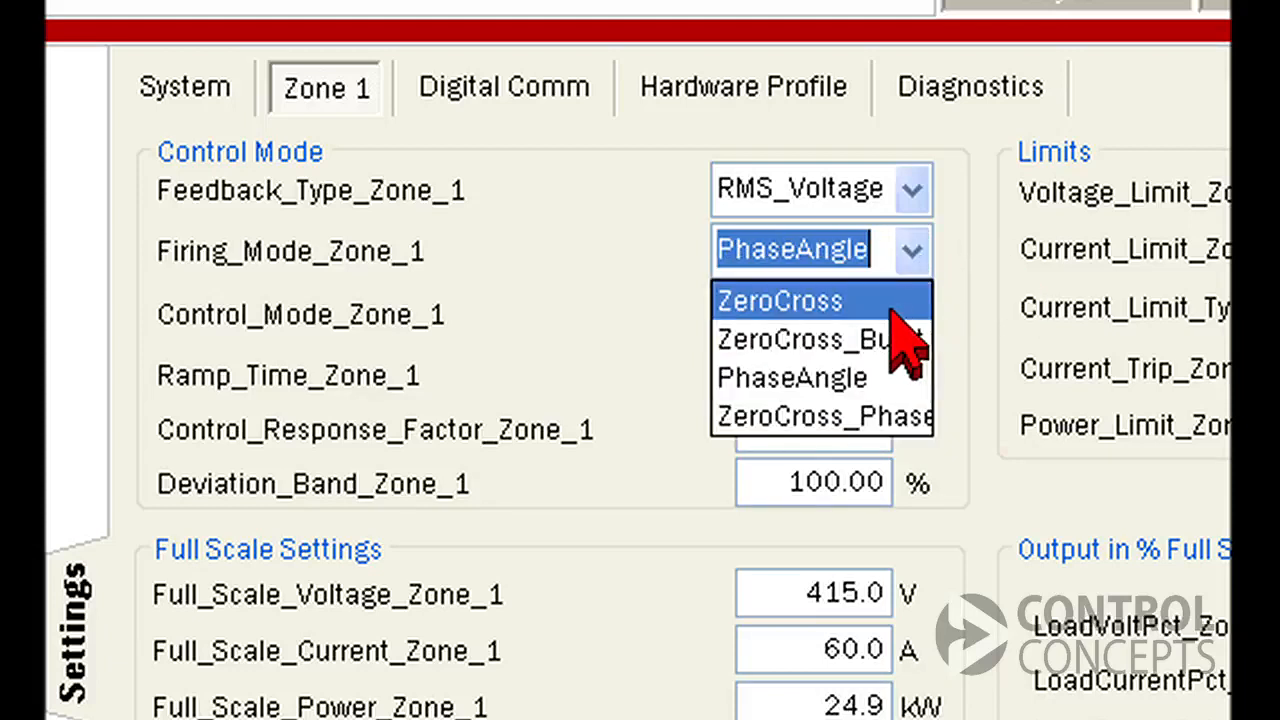
{"action": "left_click", "coordinate": [905, 300]}
{"action": "left_click", "coordinate": [915, 253]}
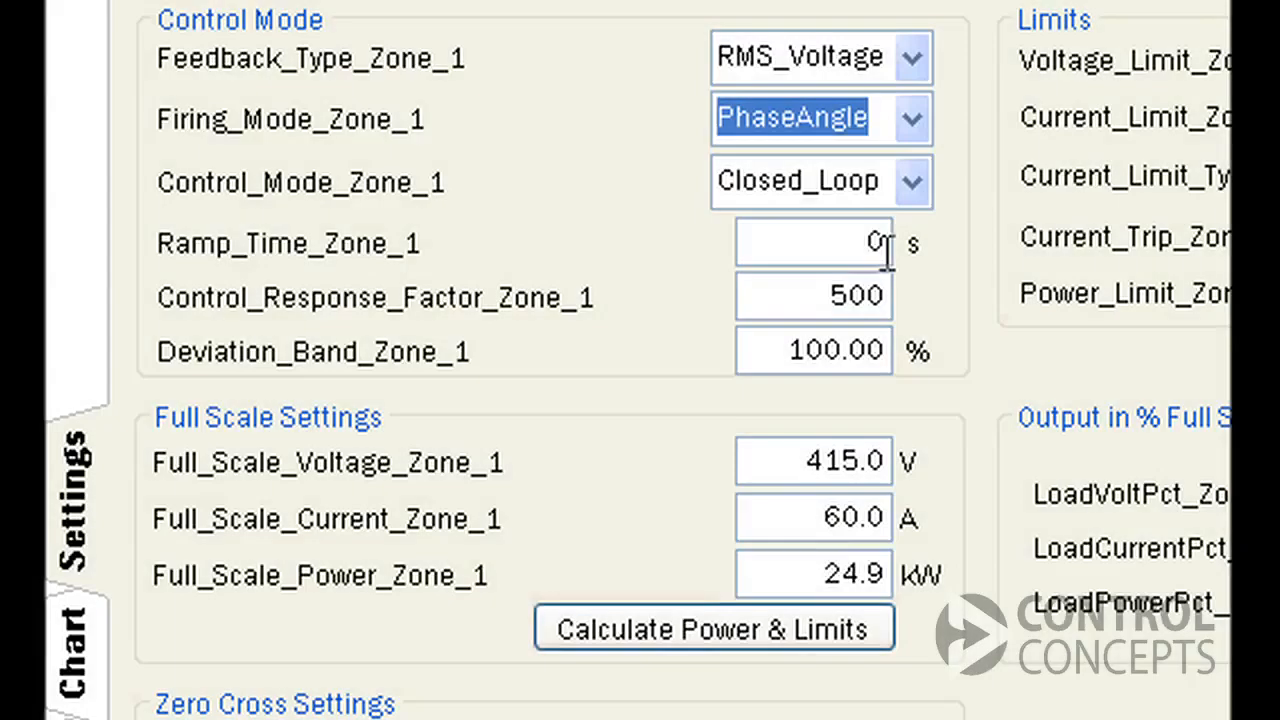
Step: Keep Zone 1 in Closed_Loop control mode, try a ramp time of 10 s and set it back to 0 s
{"action": "left_click", "coordinate": [913, 180]}
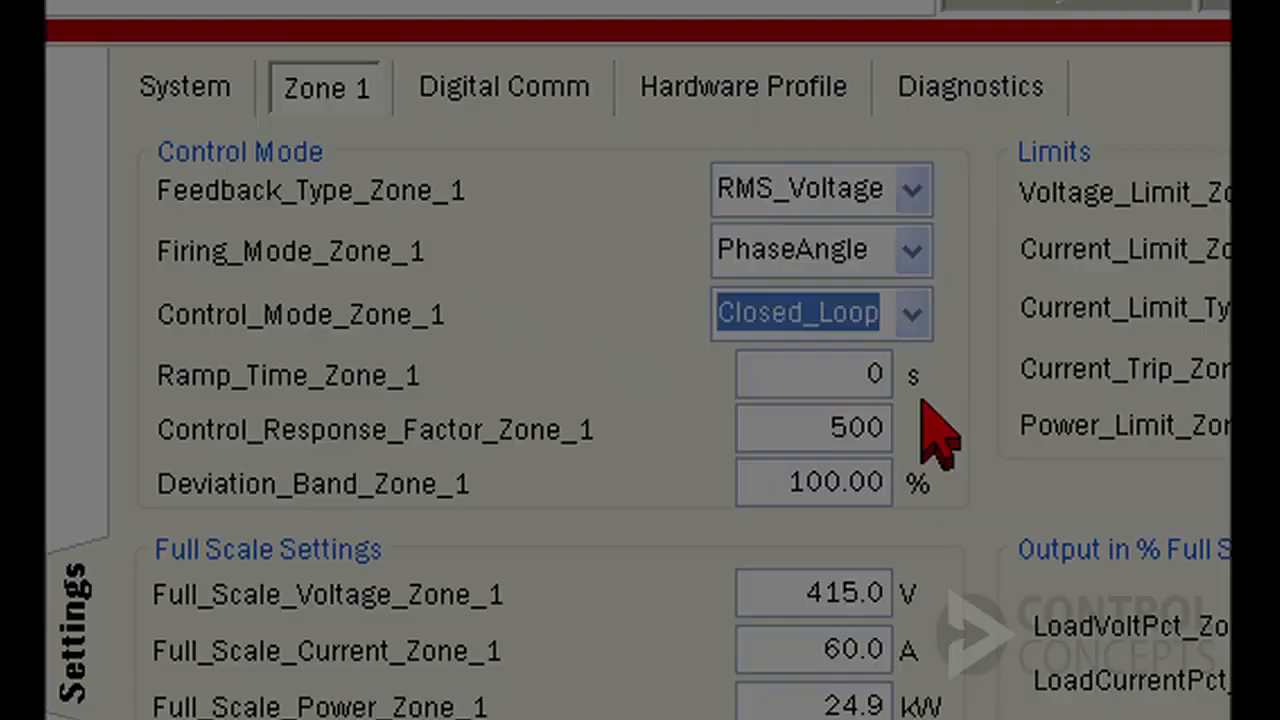
{"action": "key", "text": "Tab"}
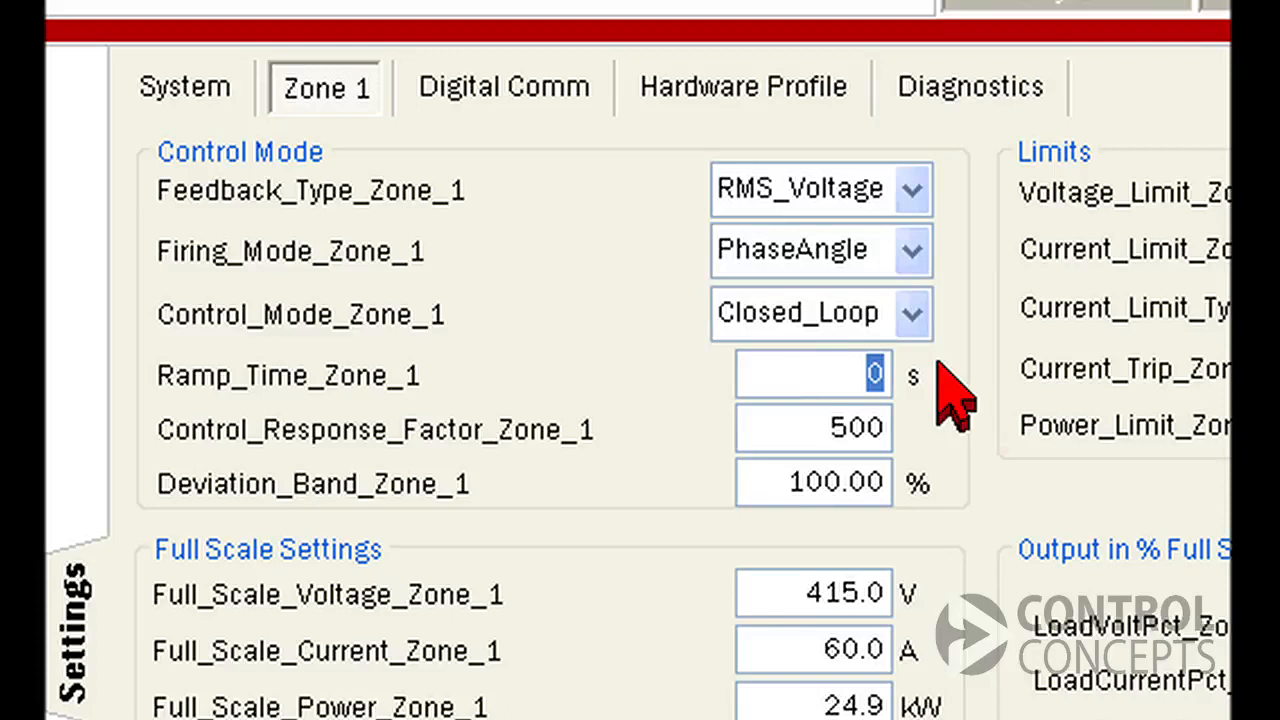
{"action": "type", "text": "10"}
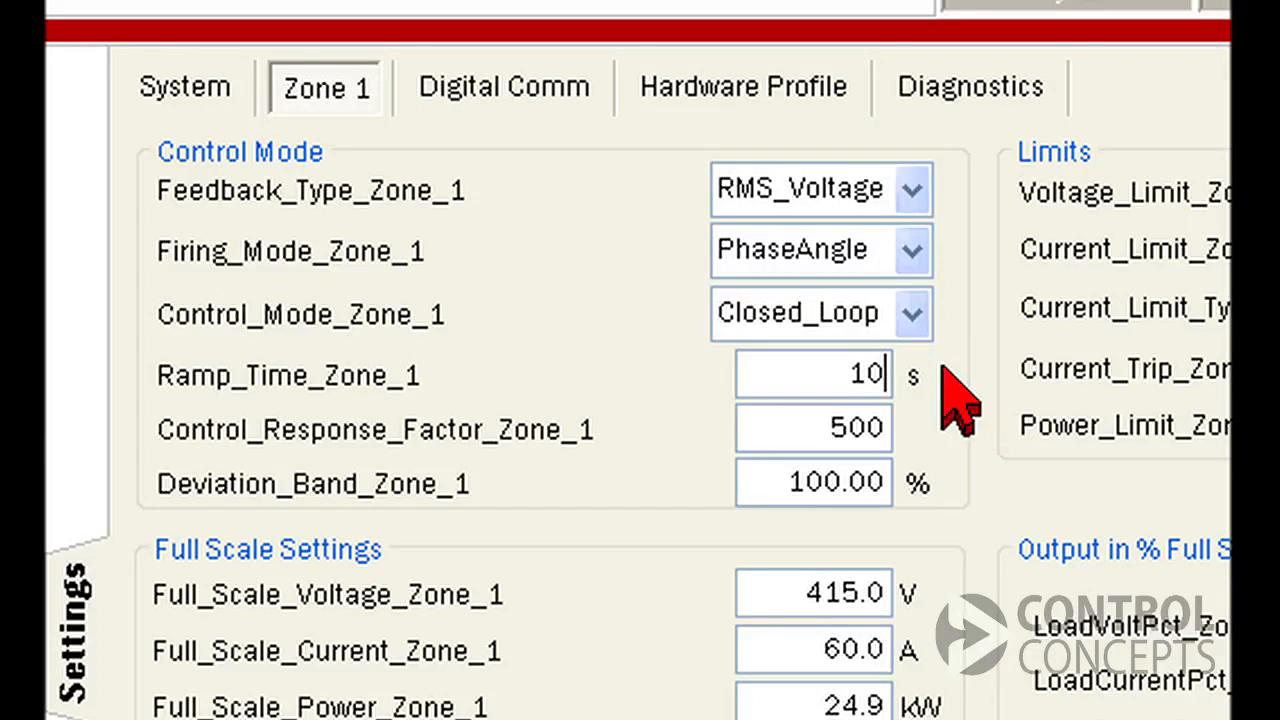
{"action": "double_click", "coordinate": [836, 378]}
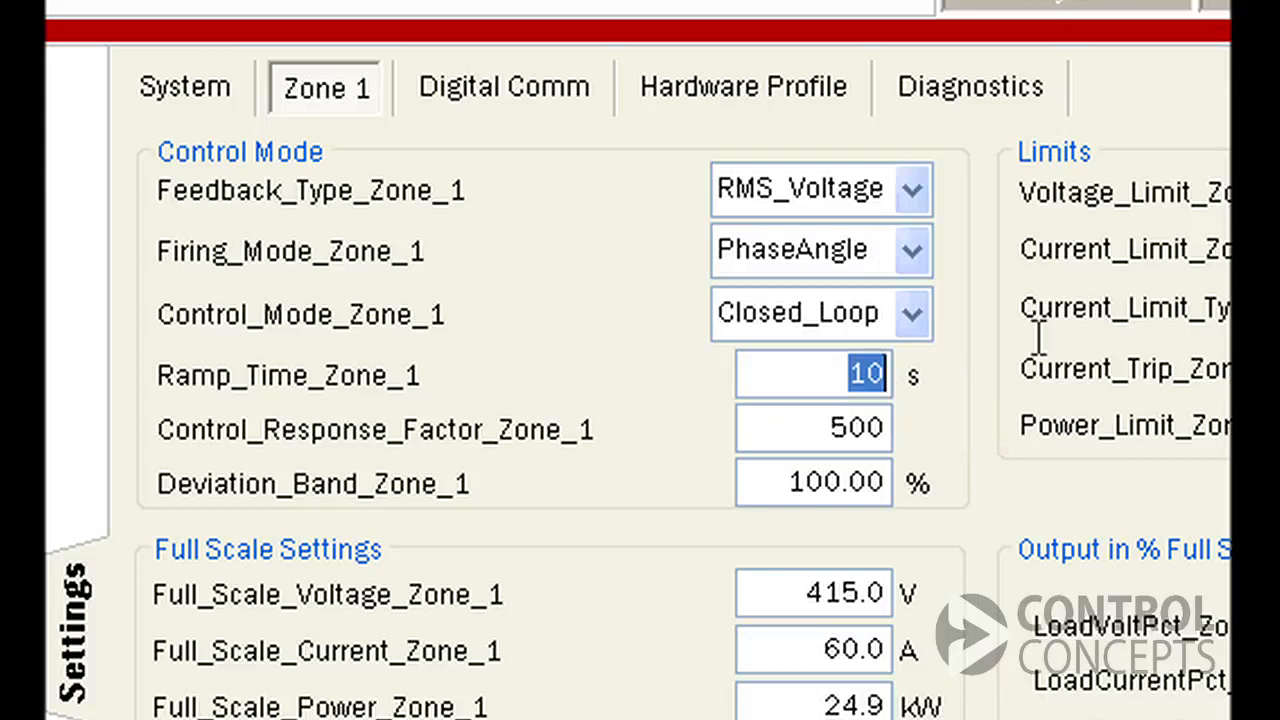
{"action": "type", "text": "0"}
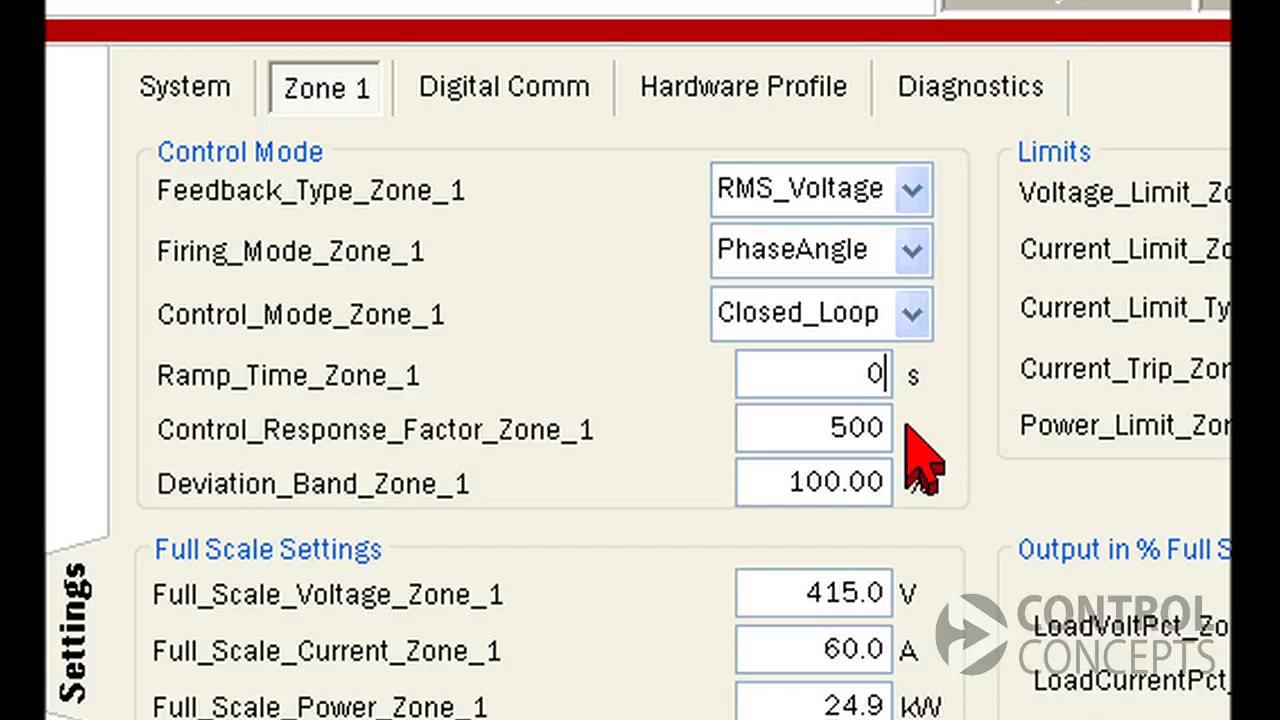
Step: Try control response factors of 50 and 1000 for Zone 1 and restore the factor to 500
{"action": "left_click_drag", "start_coordinate": [811, 427], "coordinate": [950, 445]}
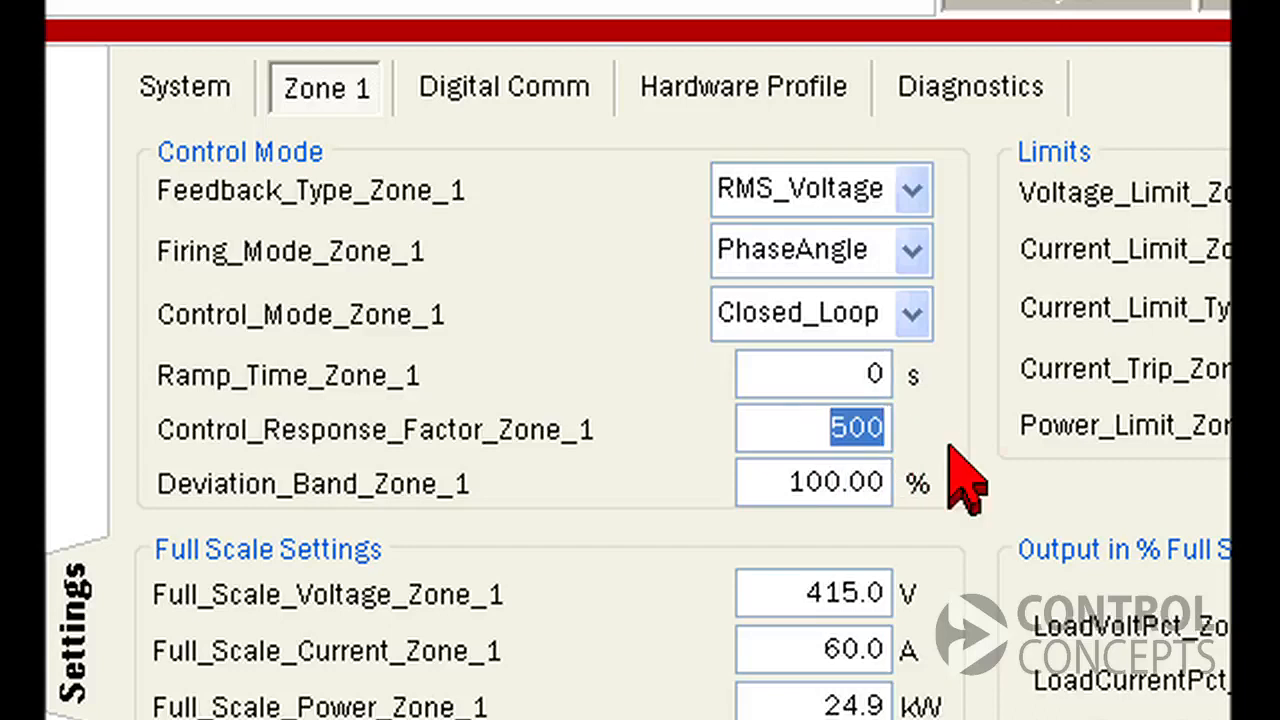
{"action": "type", "text": "50"}
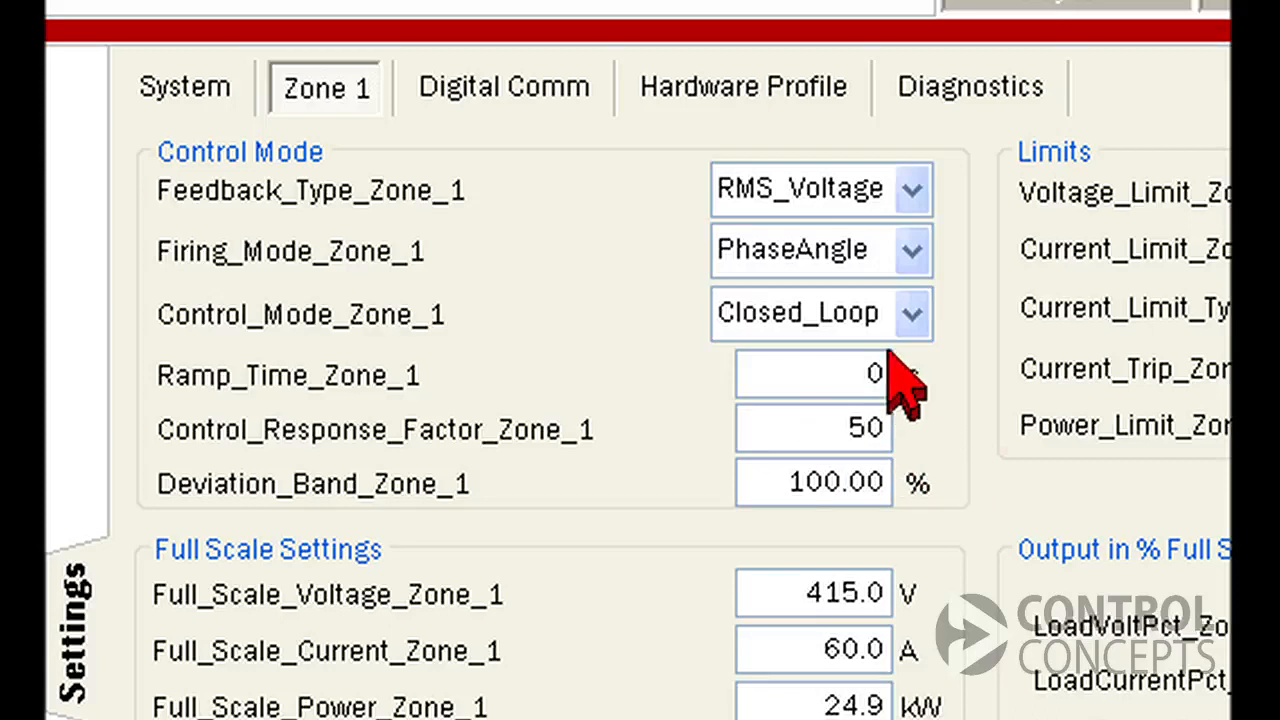
{"action": "left_click_drag", "start_coordinate": [829, 434], "coordinate": [975, 455]}
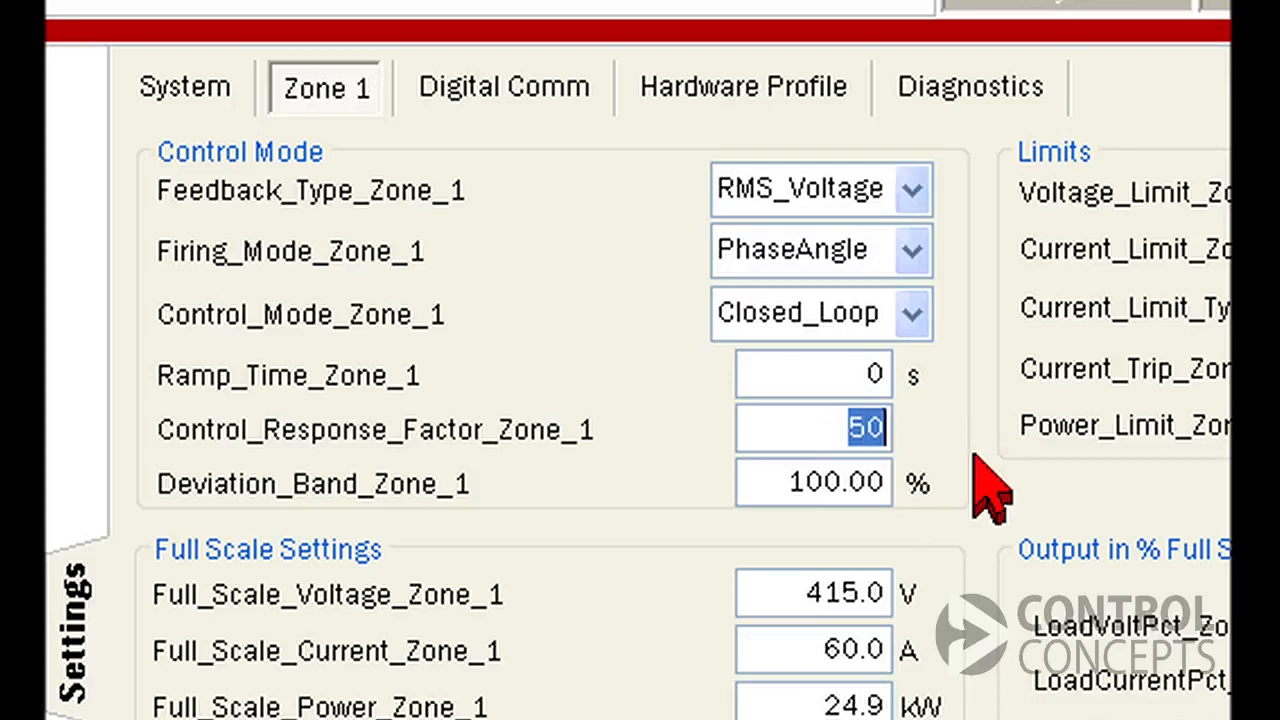
{"action": "type", "text": "1000"}
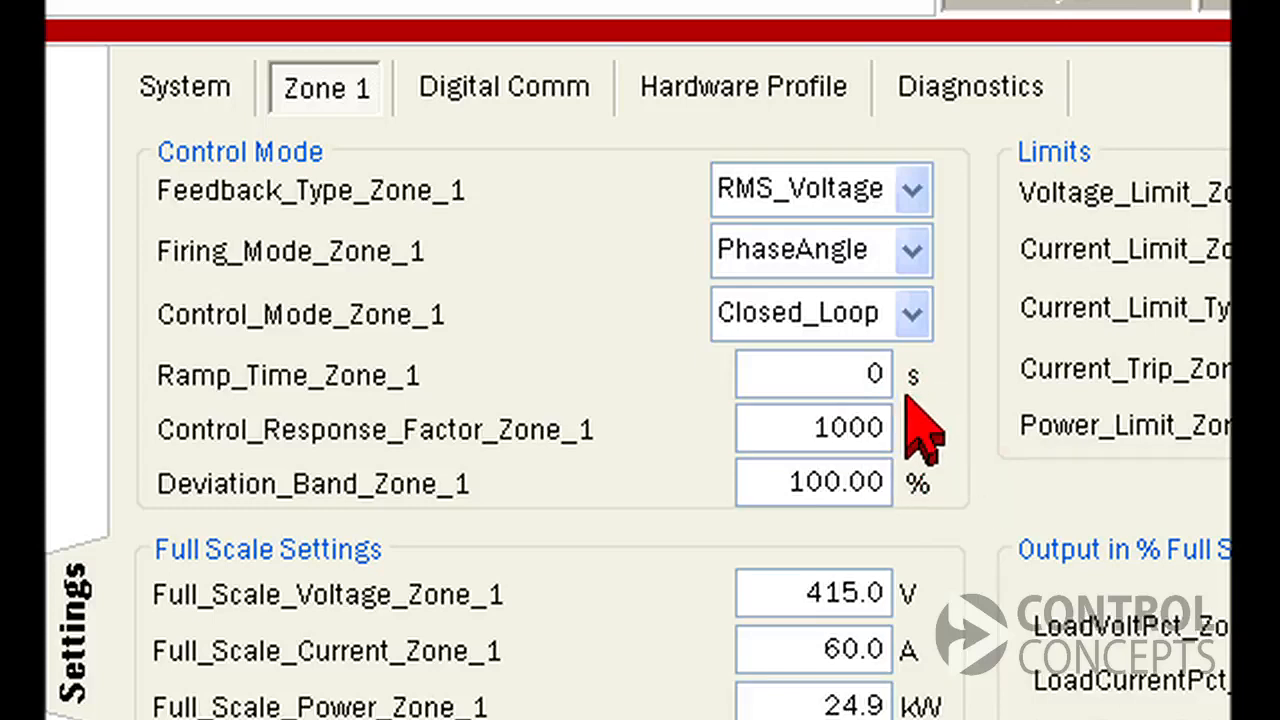
{"action": "left_click_drag", "start_coordinate": [804, 418], "coordinate": [971, 434]}
{"action": "type", "text": "500"}
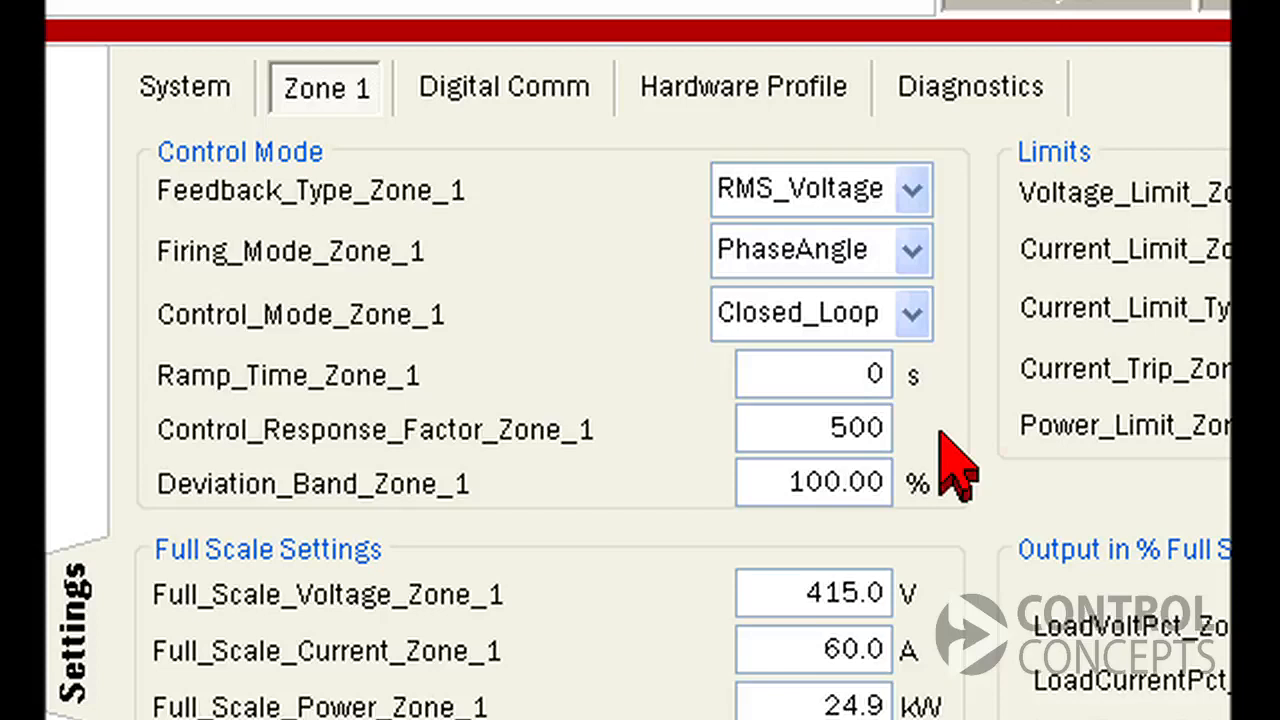
Step: Set the Zone 1 deviation band to 50 %
{"action": "key", "text": "Tab"}
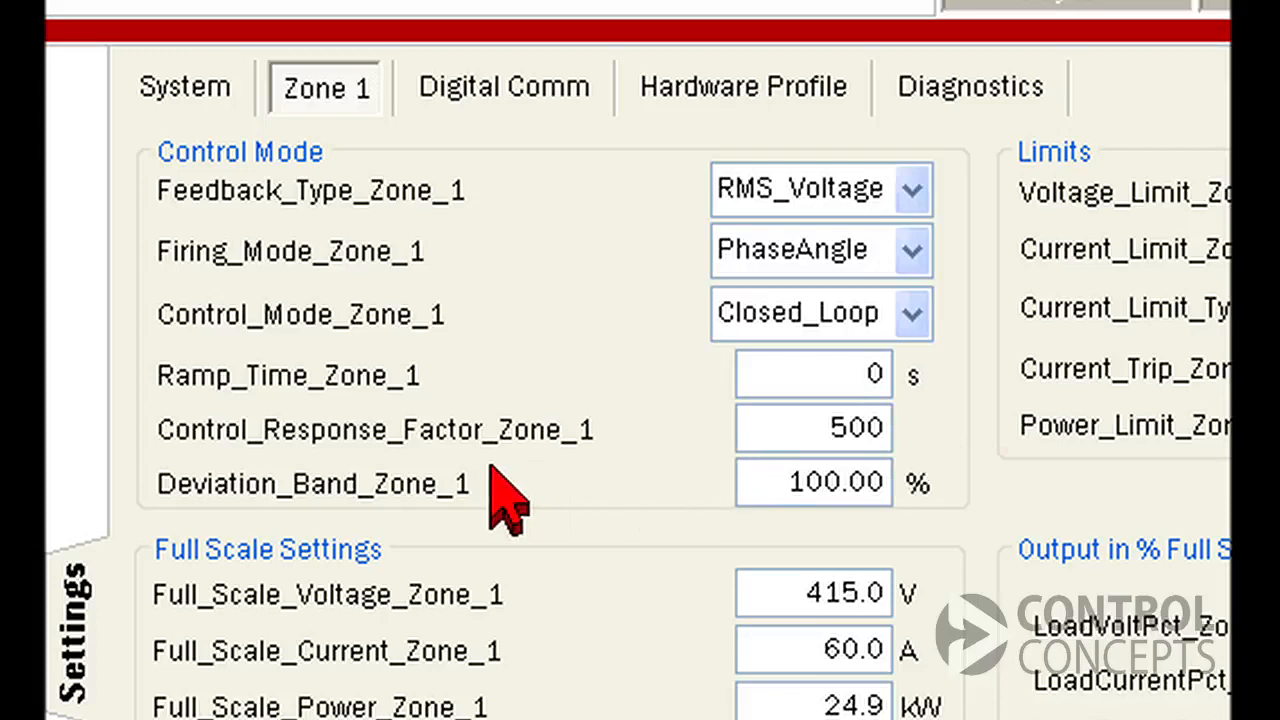
{"action": "key", "text": "BackSpace"}
{"action": "key", "text": "BackSpace"}
{"action": "key", "text": "BackSpace"}
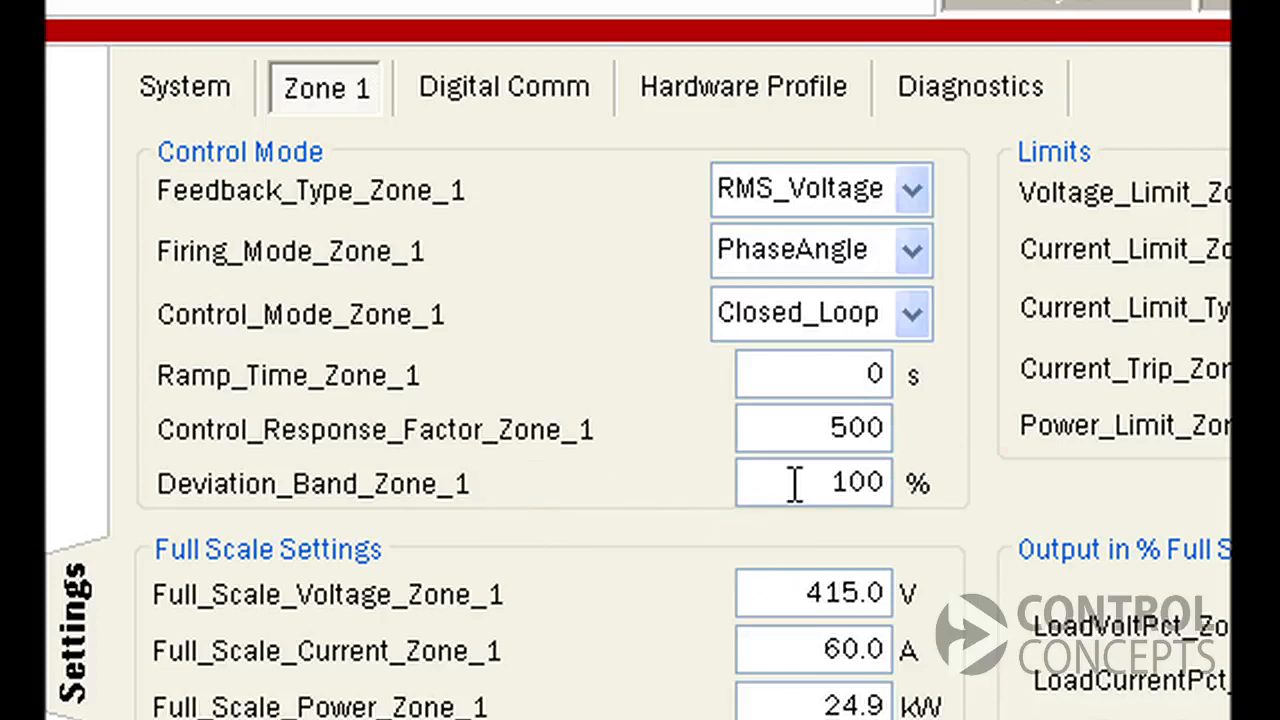
{"action": "left_click_drag", "start_coordinate": [794, 483], "coordinate": [1057, 457]}
{"action": "type", "text": "50"}
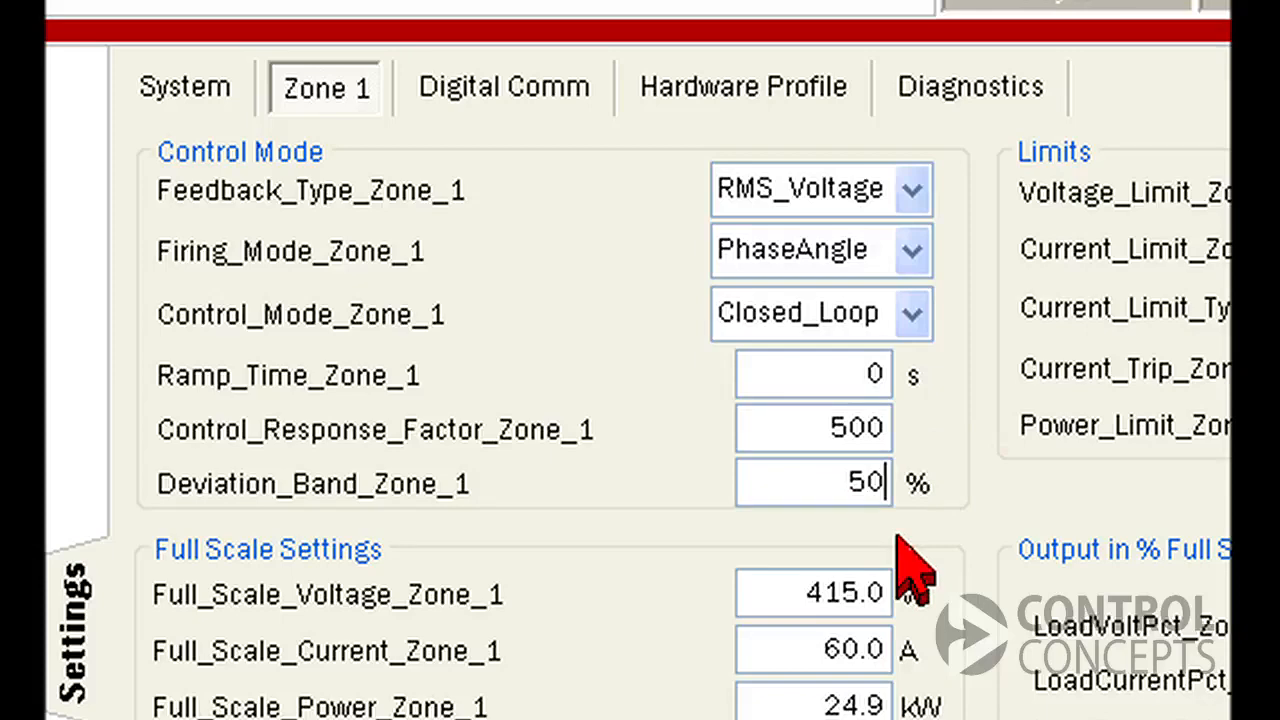
{"action": "key", "text": "Return"}
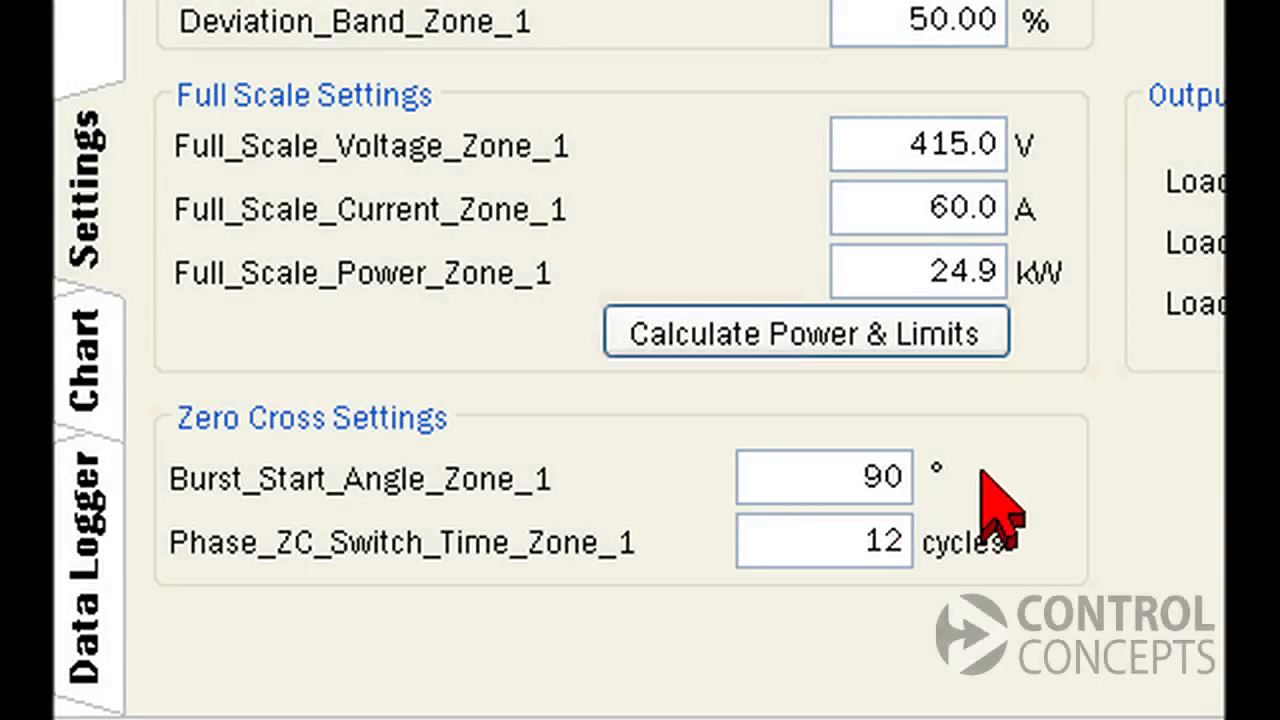
Step: Try burst start angles of 15° and 150° for Zone 1 and restore the angle to 90°
{"action": "left_click_drag", "start_coordinate": [860, 477], "coordinate": [992, 470]}
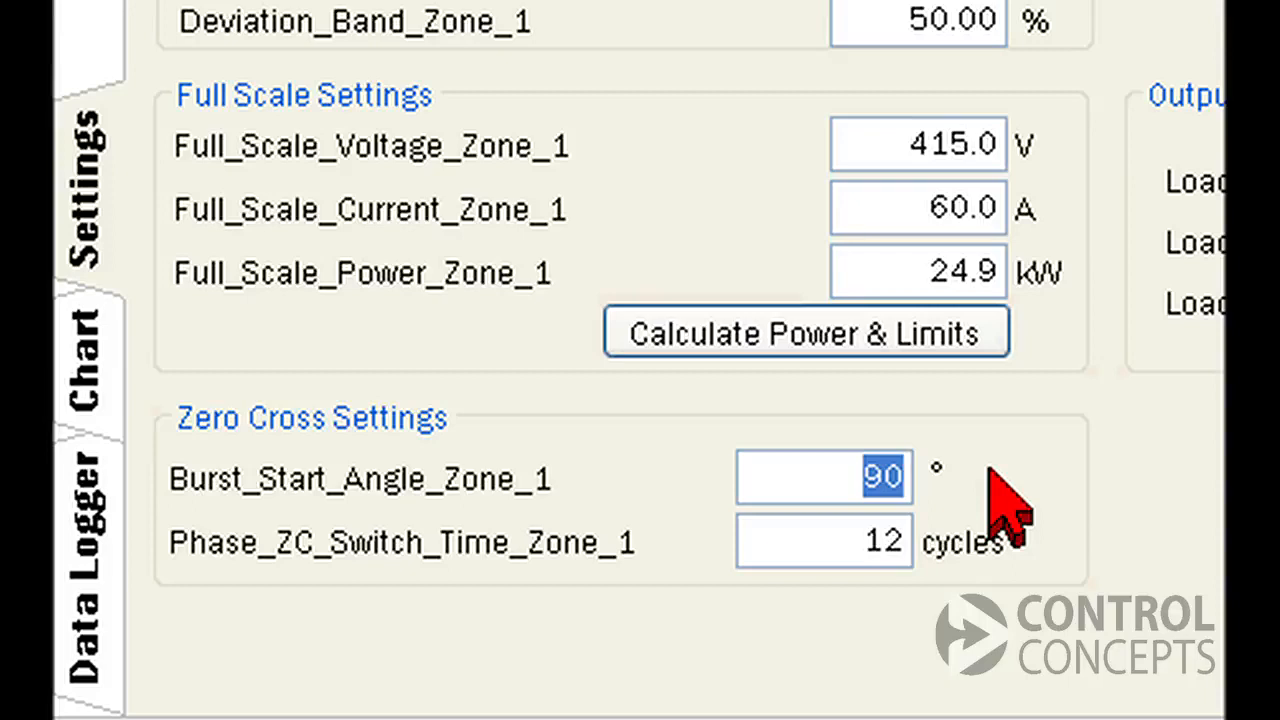
{"action": "type", "text": "15"}
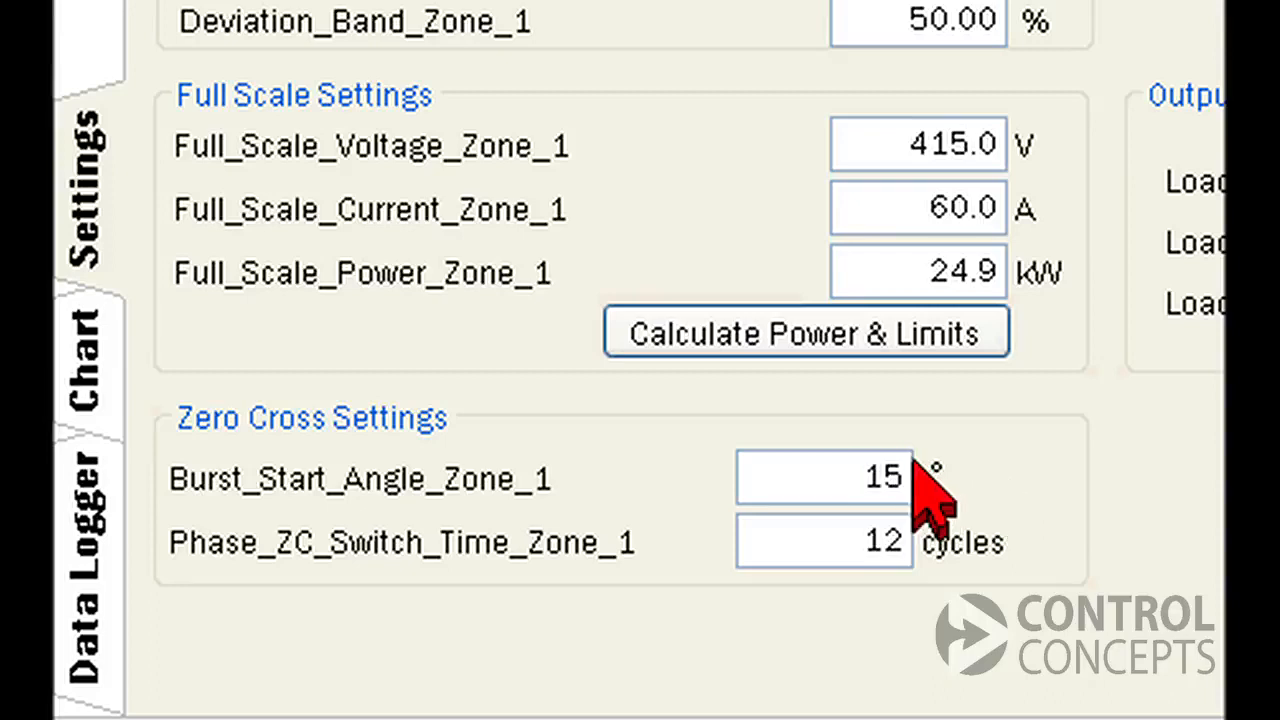
{"action": "double_click", "coordinate": [865, 466]}
{"action": "type", "text": "150"}
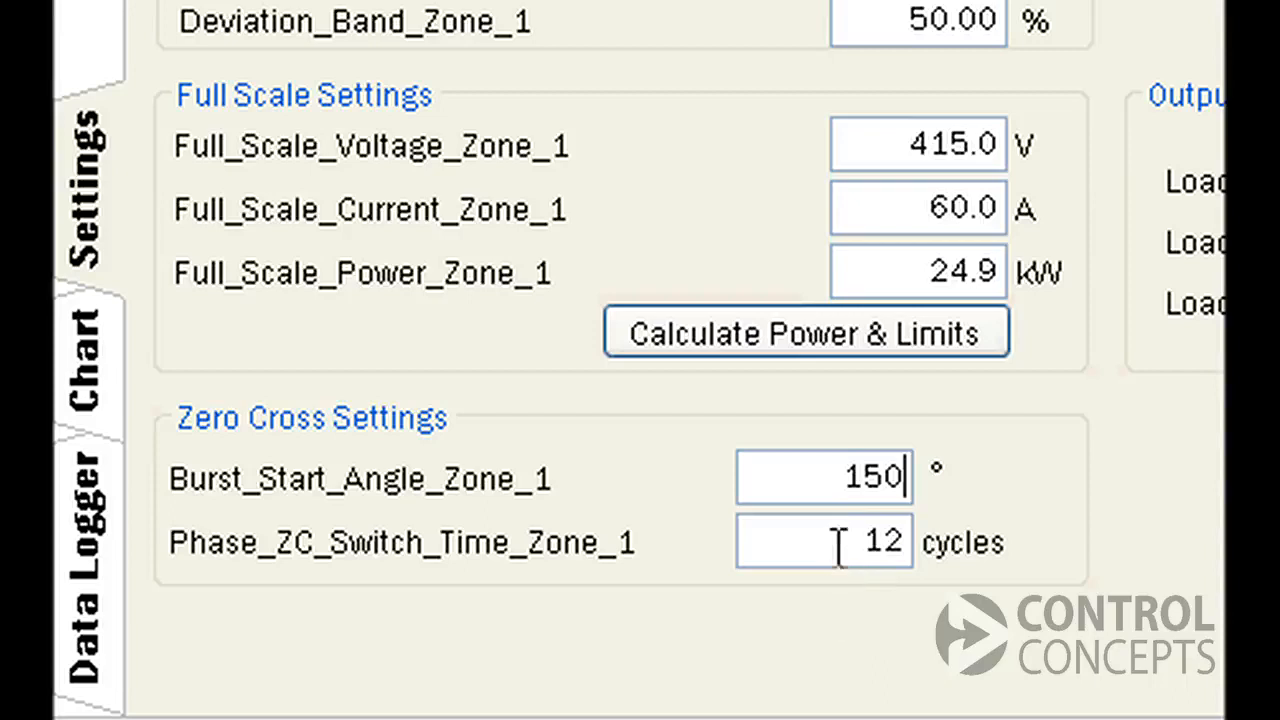
{"action": "double_click", "coordinate": [840, 477]}
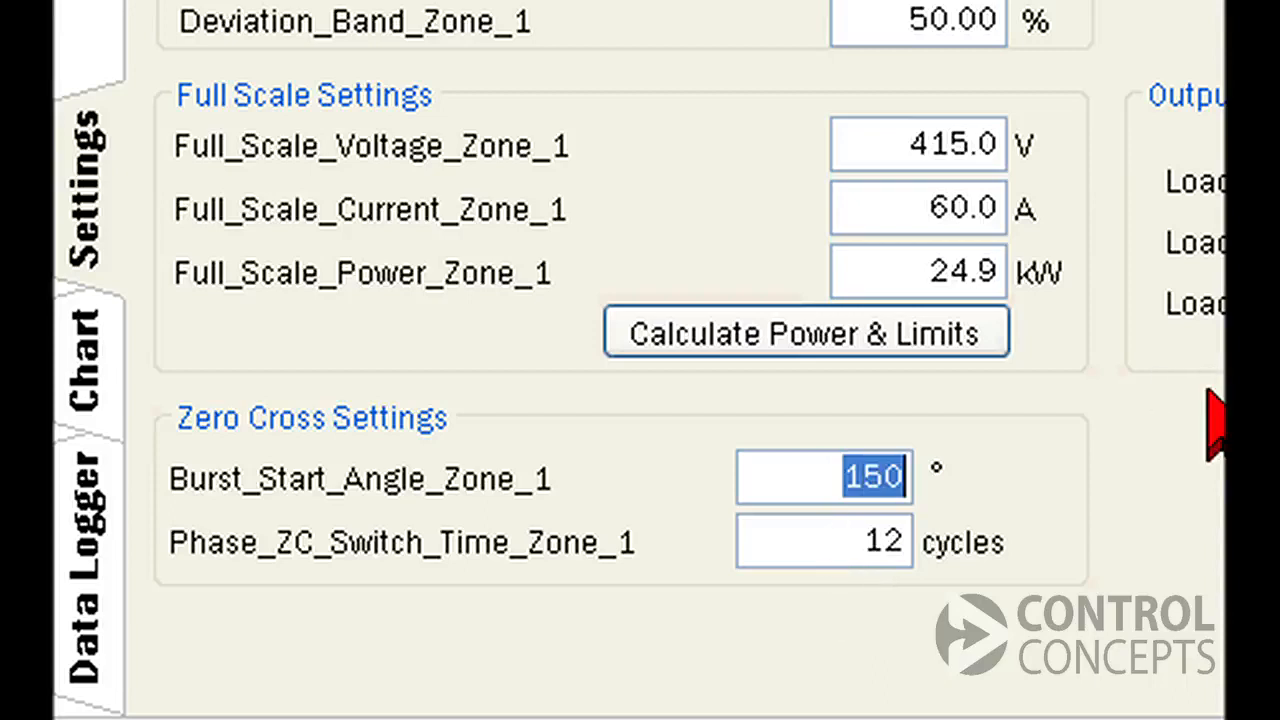
{"action": "type", "text": "90"}
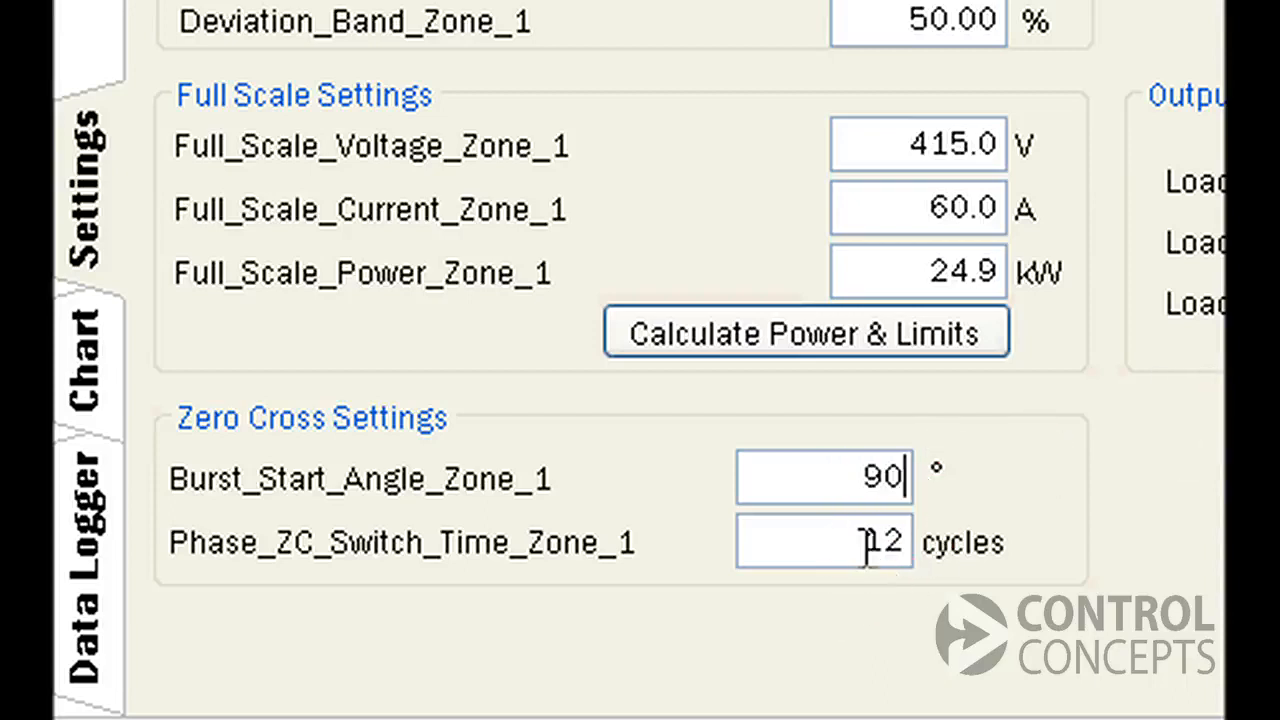
Step: Set the Zone 1 phase-to-zero-cross switch time to 5 cycles
{"action": "key", "text": "Tab"}
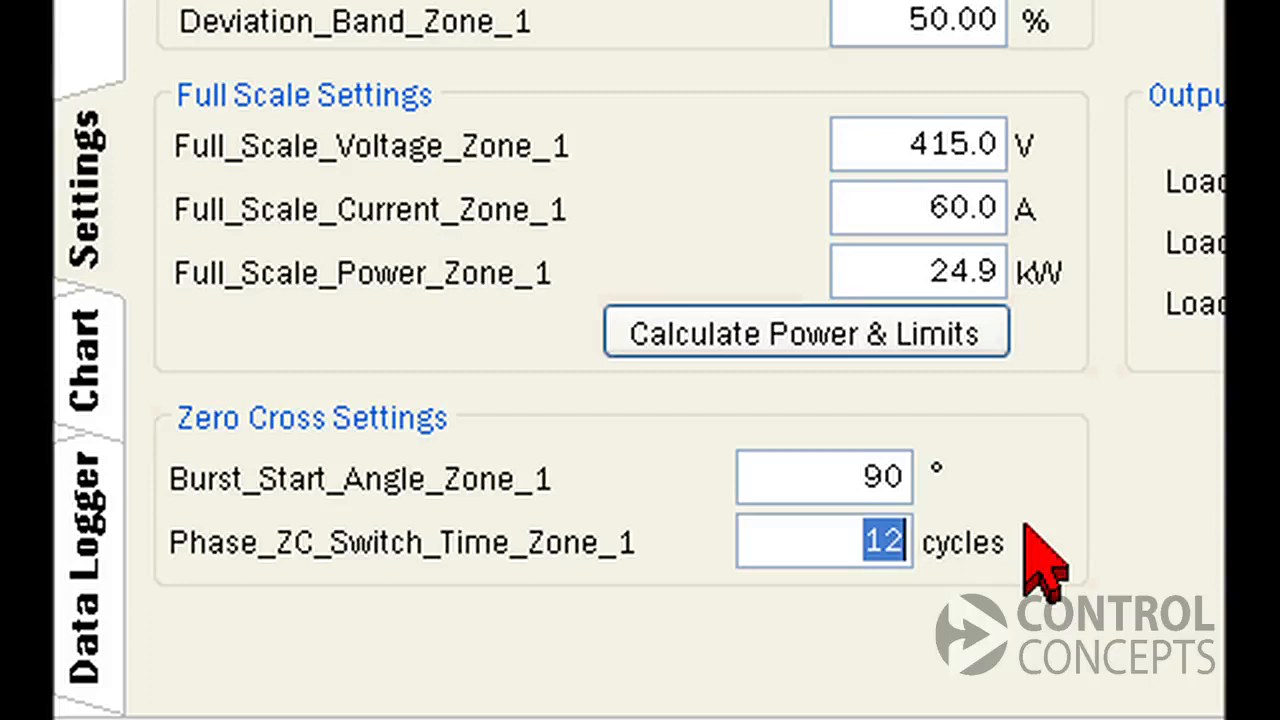
{"action": "type", "text": "5"}
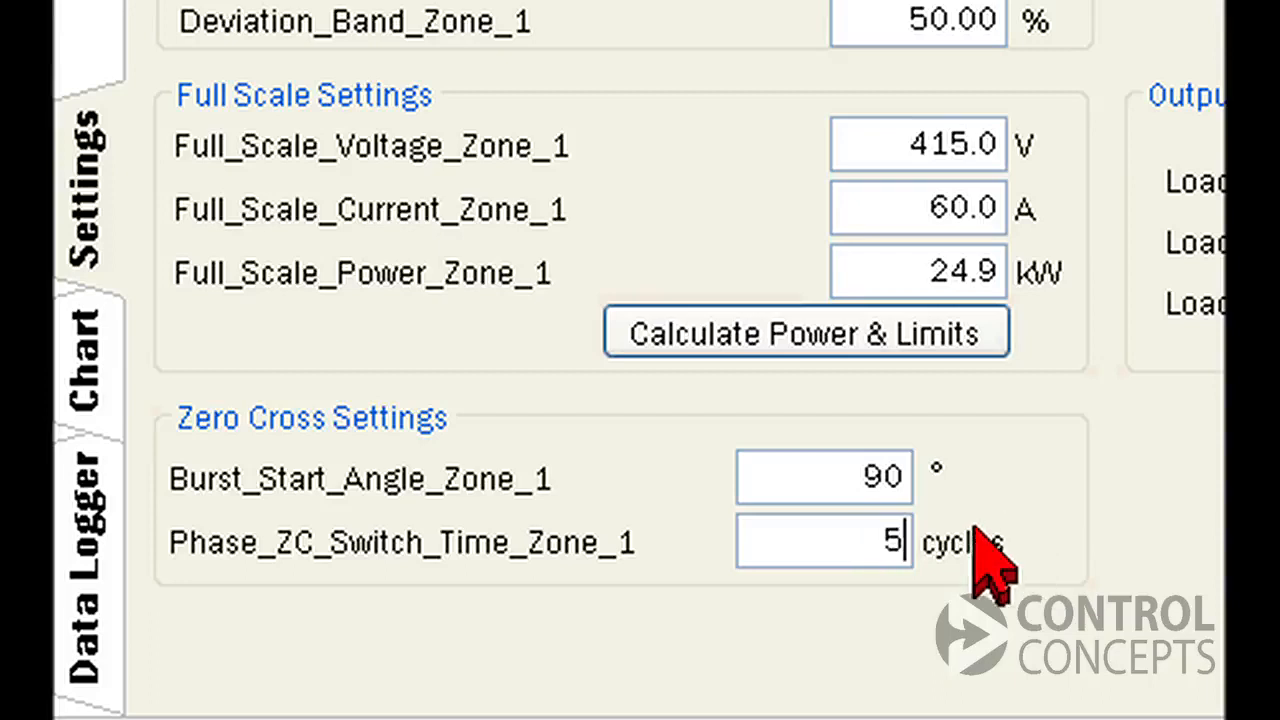
{"action": "double_click", "coordinate": [891, 540]}
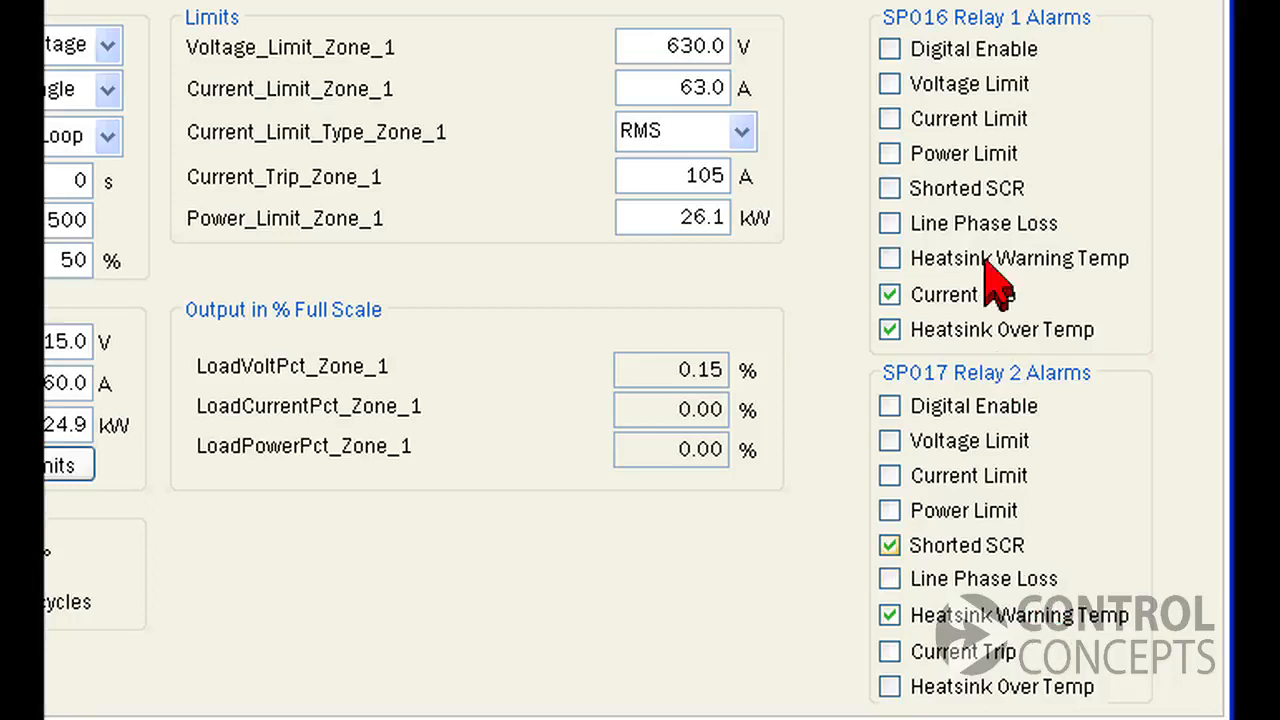
Step: Enable the Current Limit and Shorted SCR alarms for Relay 1, switching the Voltage Limit alarm on and off again
{"action": "left_click", "coordinate": [889, 84]}
{"action": "left_click", "coordinate": [890, 119]}
{"action": "left_click", "coordinate": [890, 154]}
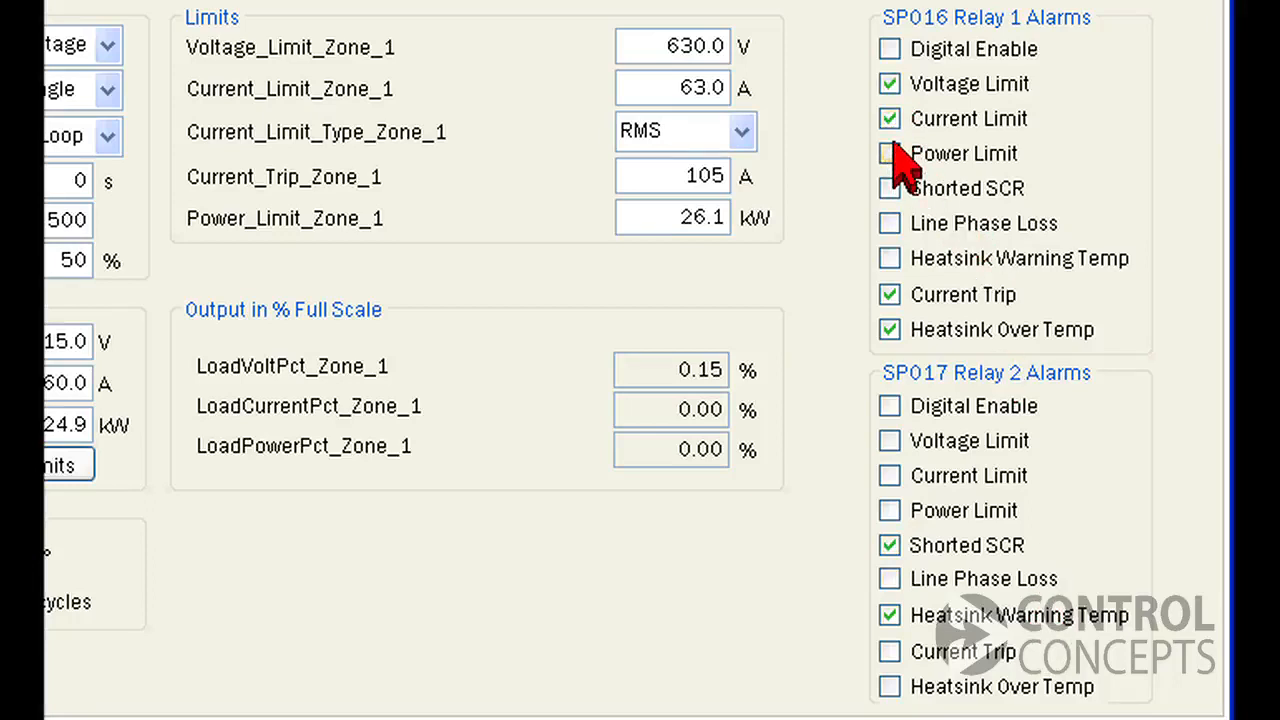
{"action": "left_click", "coordinate": [972, 189]}
{"action": "left_click", "coordinate": [915, 84]}
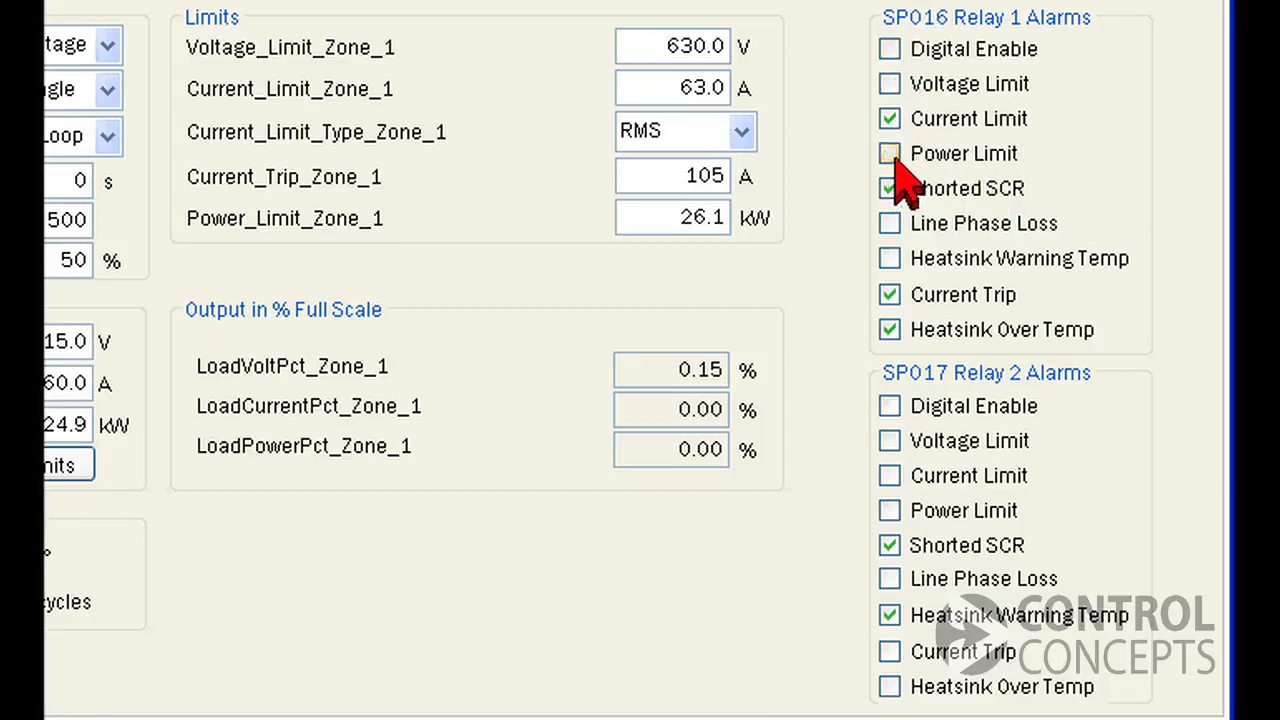